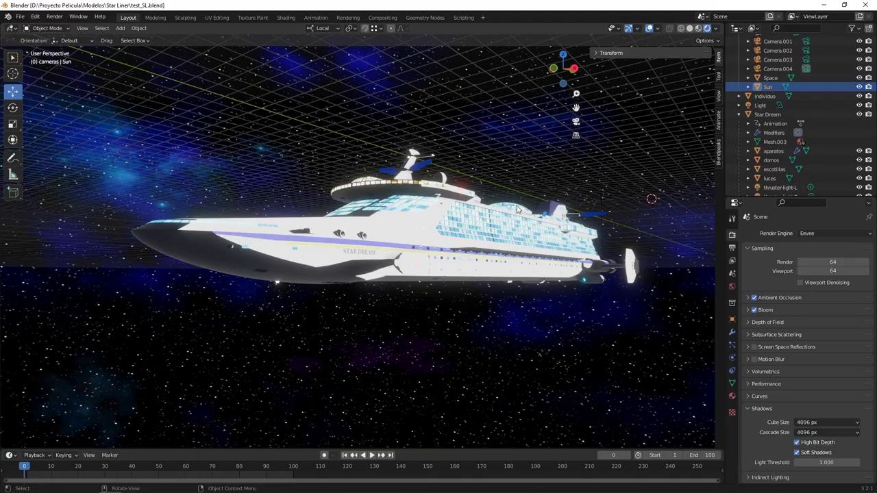
# - Select the Star Dream ship and enter Edit Mode to show its wireframe over the hull
pyautogui.moveTo(521, 196)
pyautogui.mouseDown(button='middle')
pyautogui.moveTo(473, 243)
pyautogui.moveTo(520, 238)
pyautogui.moveTo(428, 240)
pyautogui.moveTo(429, 220)
pyautogui.moveTo(436, 237)
pyautogui.moveTo(461, 251)
pyautogui.moveTo(419, 237)
pyautogui.moveTo(427, 223)
pyautogui.moveTo(338, 236)
pyautogui.moveTo(375, 227)
pyautogui.mouseUp(button='middle')
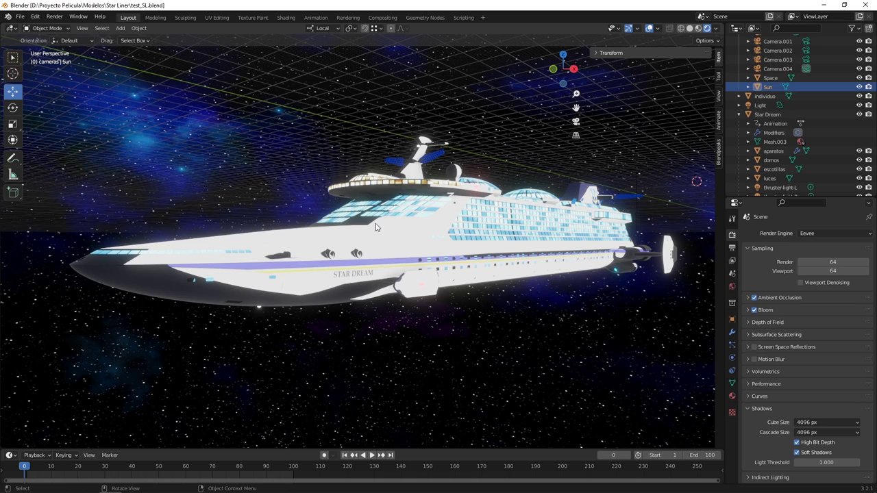
pyautogui.moveTo(377, 222); pyautogui.dragTo(425, 233, button='middle')
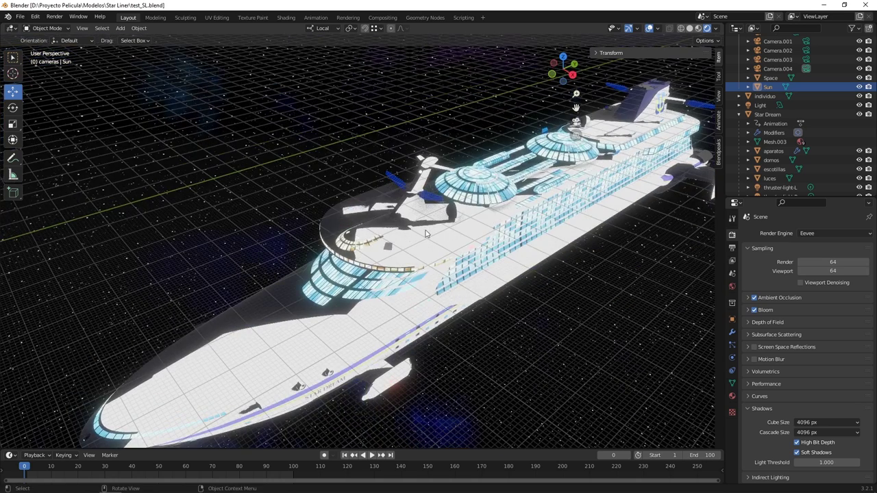
pyautogui.moveTo(515, 255)
pyautogui.mouseDown(button='middle')
pyautogui.moveTo(500, 245)
pyautogui.moveTo(527, 240)
pyautogui.mouseUp(button='middle')
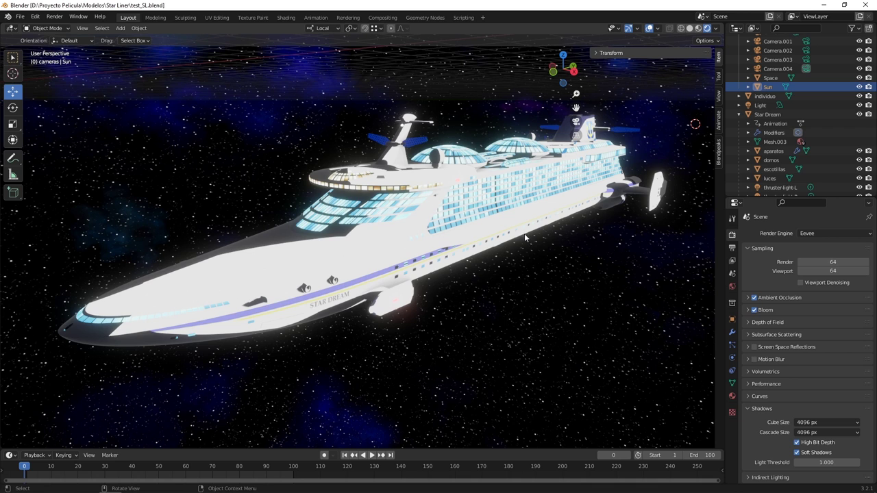
pyautogui.click(395, 259)
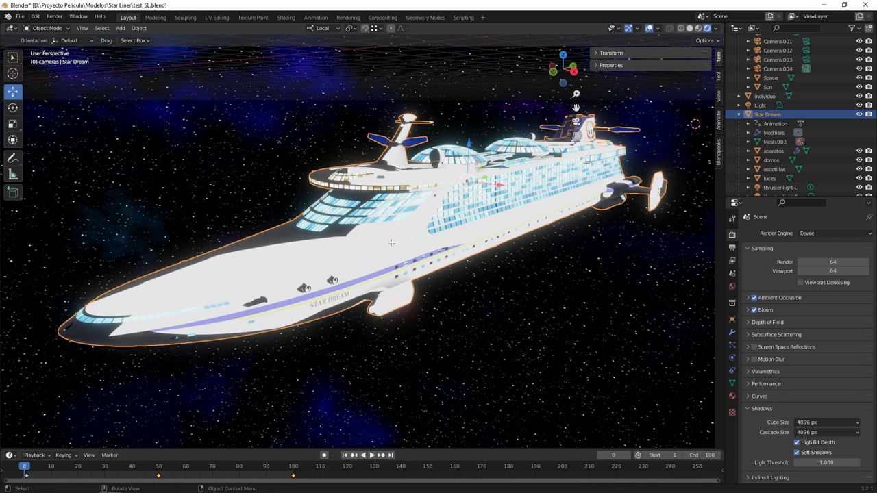
pyautogui.press('Tab')
pyautogui.scroll(3, 385, 227)
pyautogui.moveTo(385, 228)
pyautogui.mouseDown(button='middle')
pyautogui.moveTo(322, 213)
pyautogui.moveTo(422, 247)
pyautogui.moveTo(411, 264)
pyautogui.moveTo(365, 262)
pyautogui.moveTo(365, 240)
pyautogui.moveTo(387, 236)
pyautogui.mouseUp(button='middle')
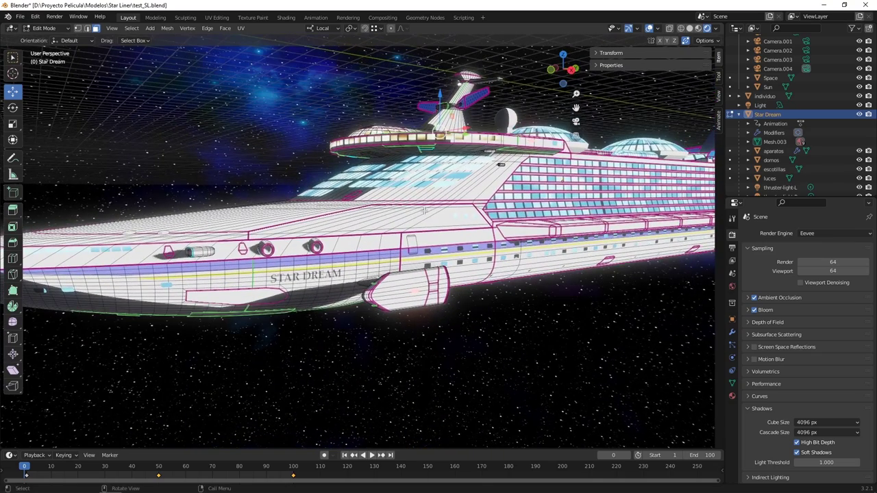
# - Show the ship's modifiers and select two neighbouring elements on the upper deck rim
pyautogui.scroll(2, 411, 212)
pyautogui.scroll(2, 376, 216)
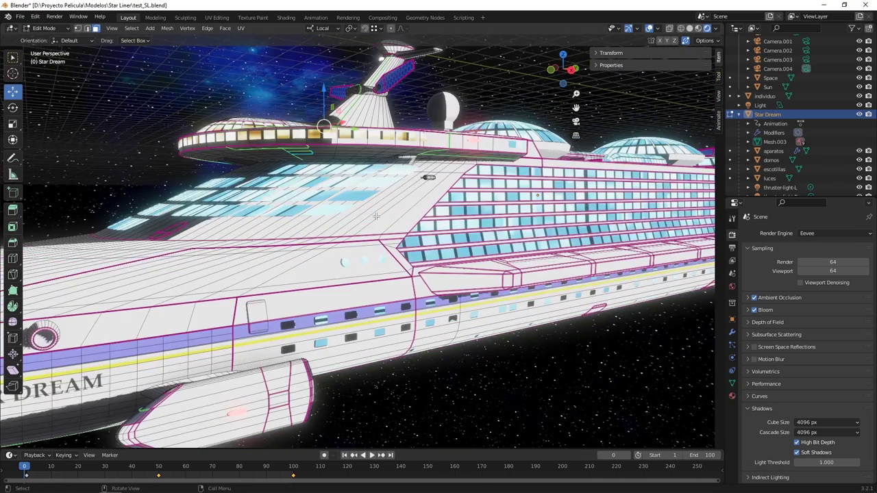
pyautogui.click(732, 331)
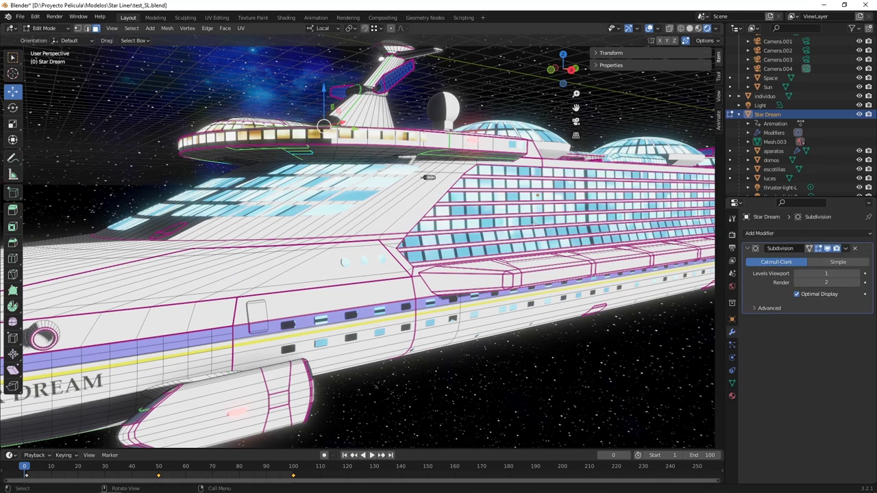
pyautogui.scroll(1, 366, 145)
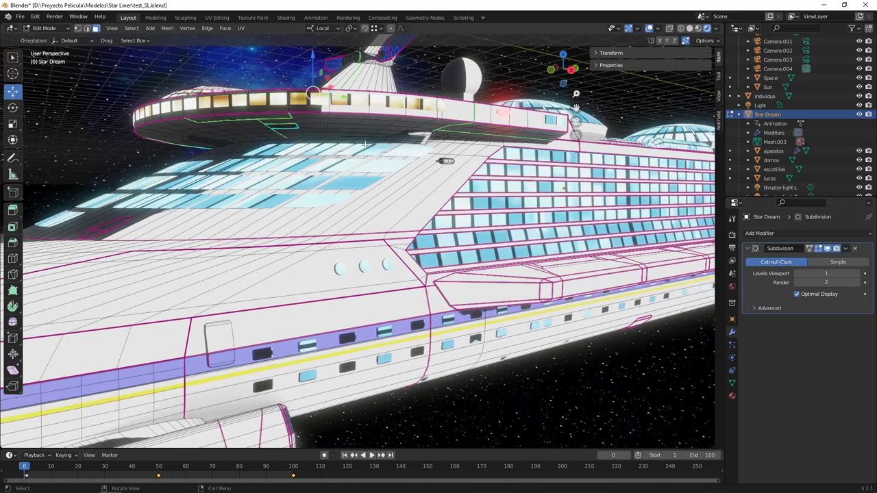
pyautogui.moveTo(379, 146); pyautogui.dragTo(478, 176, button='middle')
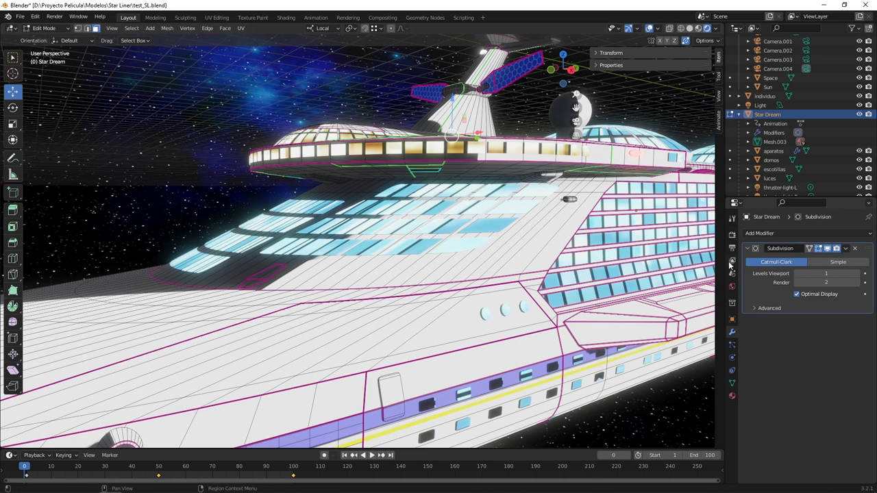
pyautogui.click(527, 163)
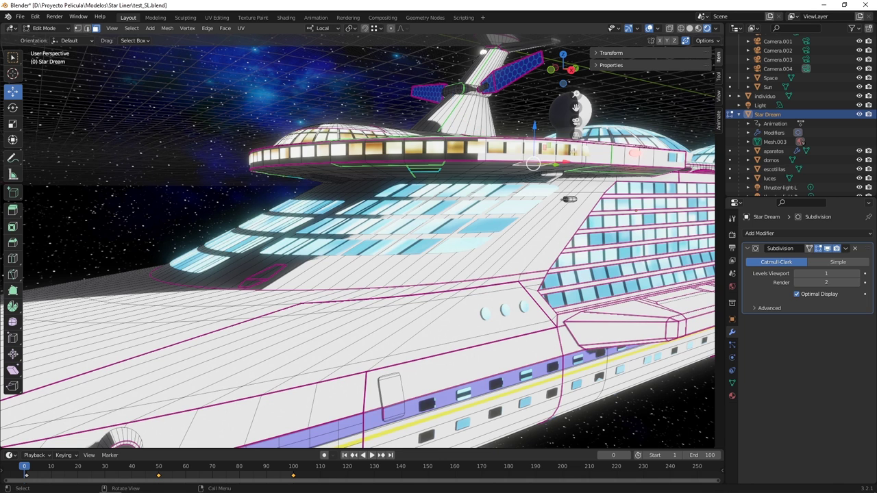
pyautogui.click(504, 162)
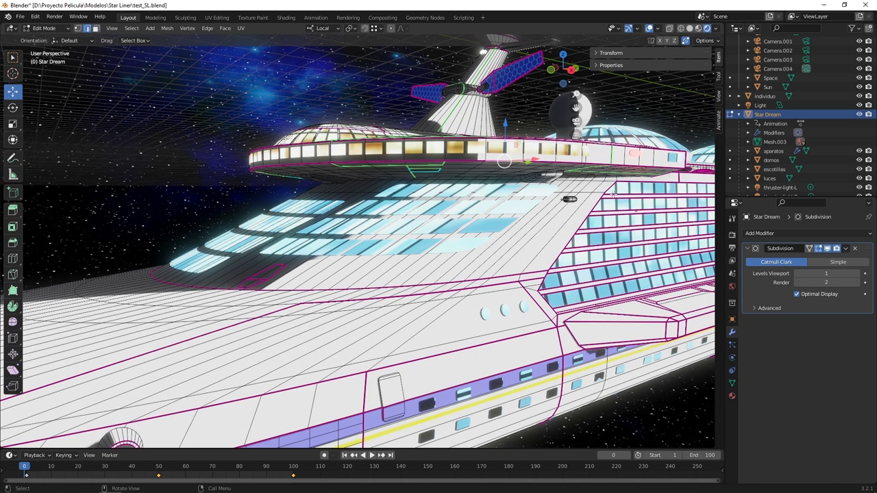
# - Raise the Subdivision viewport level to 3 and return to Object Mode
pyautogui.click(856, 274)
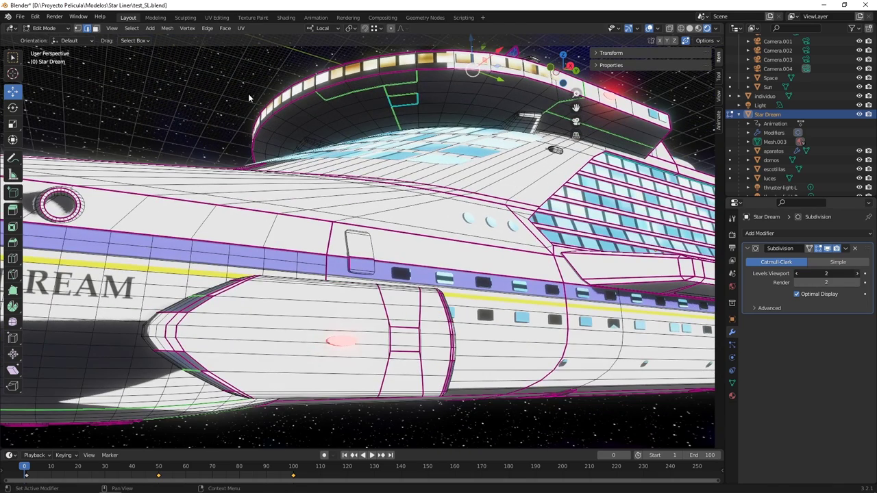
pyautogui.hotkey('ctrl', '3')
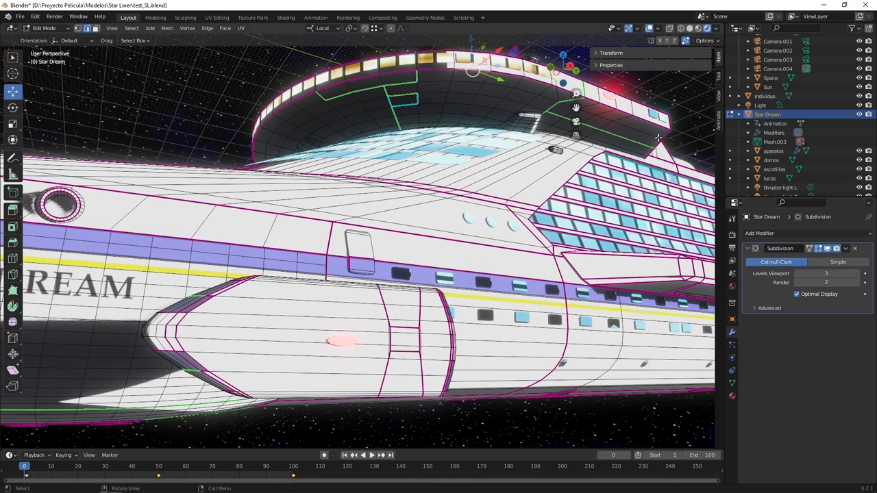
pyautogui.moveTo(658, 137); pyautogui.dragTo(617, 163, button='middle')
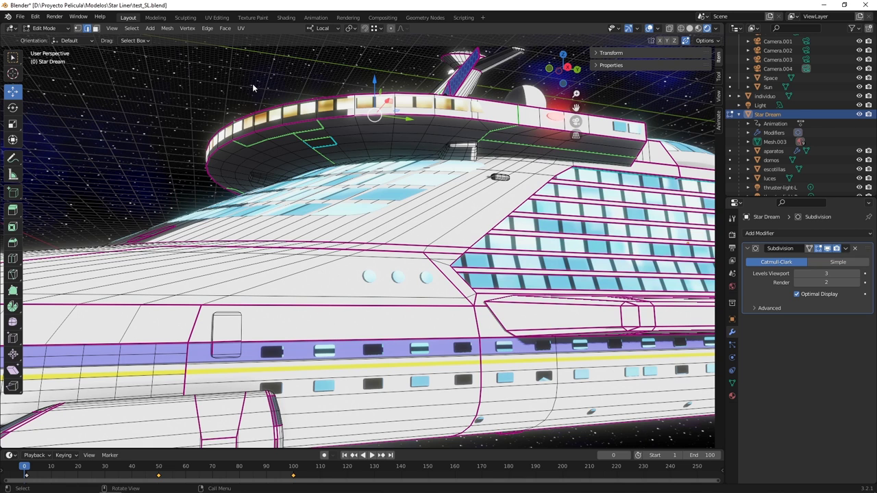
pyautogui.press('Tab')
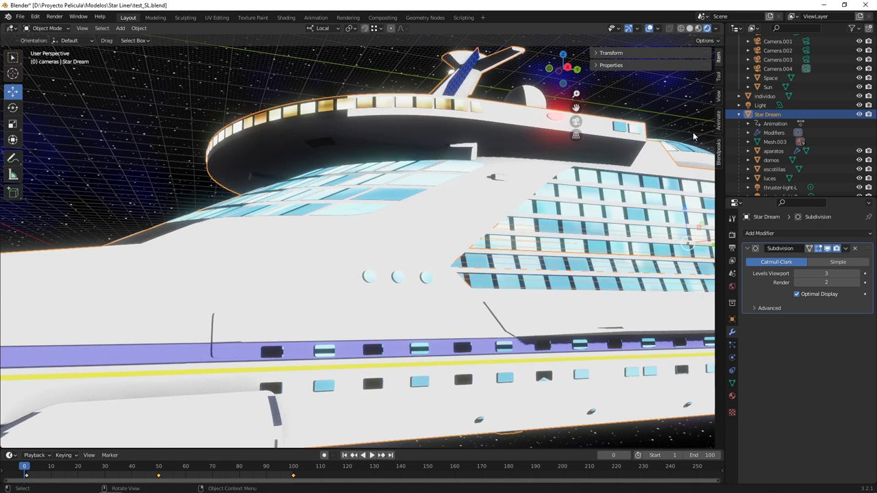
# - Lower Subdivision viewport level to 1, check the sidebar Tool tab, then re-enter Edit Mode
pyautogui.moveTo(617, 261)
pyautogui.mouseDown(button='middle')
pyautogui.moveTo(528, 249)
pyautogui.moveTo(595, 241)
pyautogui.mouseUp(button='middle')
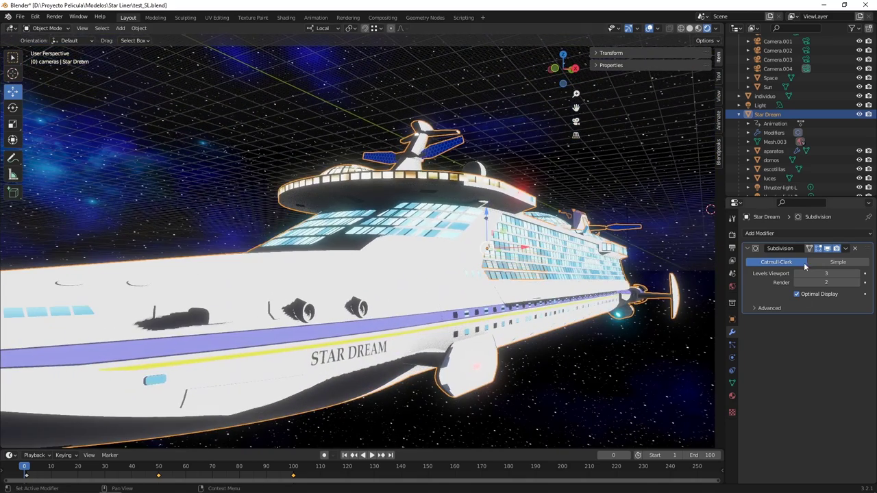
pyautogui.click(797, 274)
pyautogui.click(797, 273)
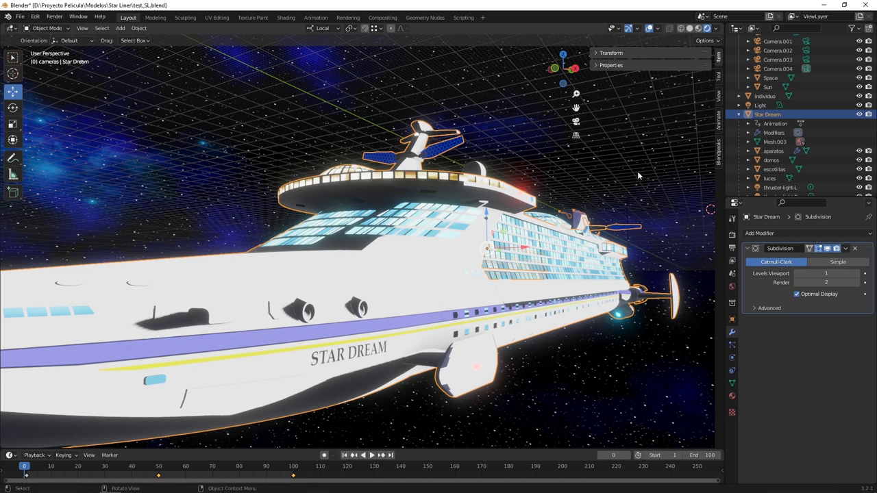
pyautogui.click(718, 76)
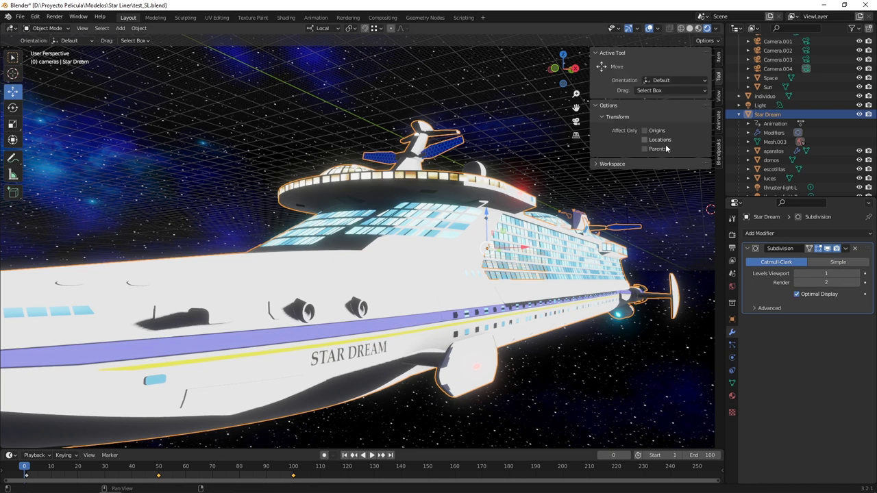
pyautogui.click(718, 56)
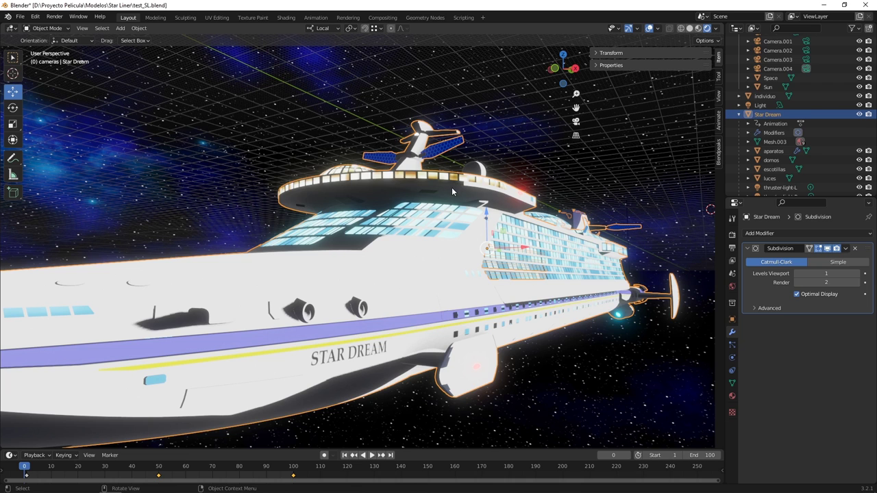
pyautogui.press('Tab')
pyautogui.click(616, 65)
pyautogui.click(621, 53)
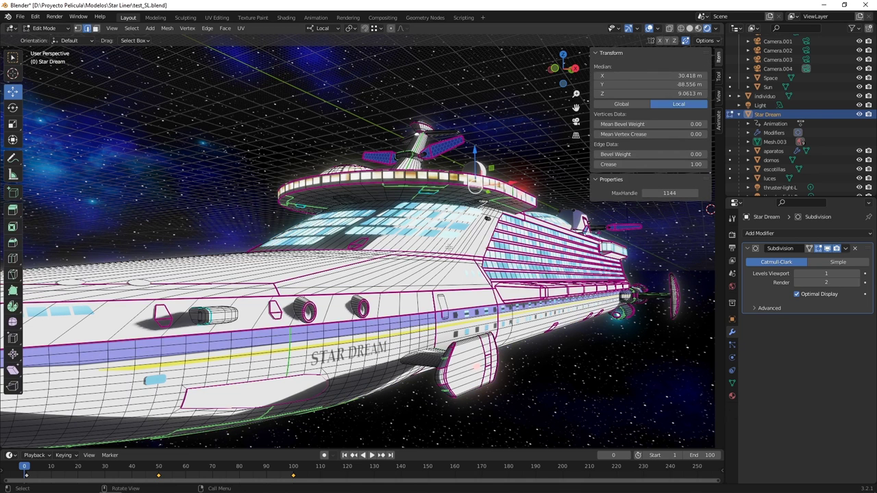
pyautogui.click(458, 295)
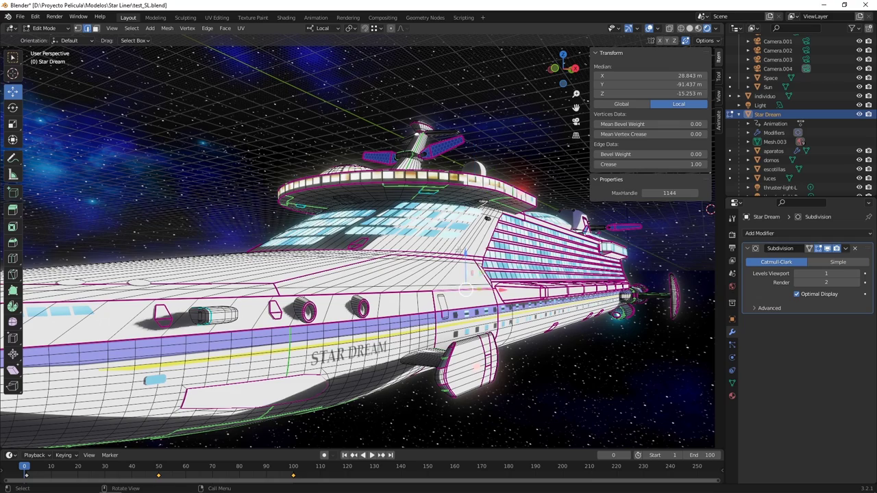
pyautogui.click(464, 289)
pyautogui.scroll(5, 465, 274)
pyautogui.click(471, 278)
pyautogui.scroll(-3, 507, 260)
pyautogui.scroll(-2, 541, 236)
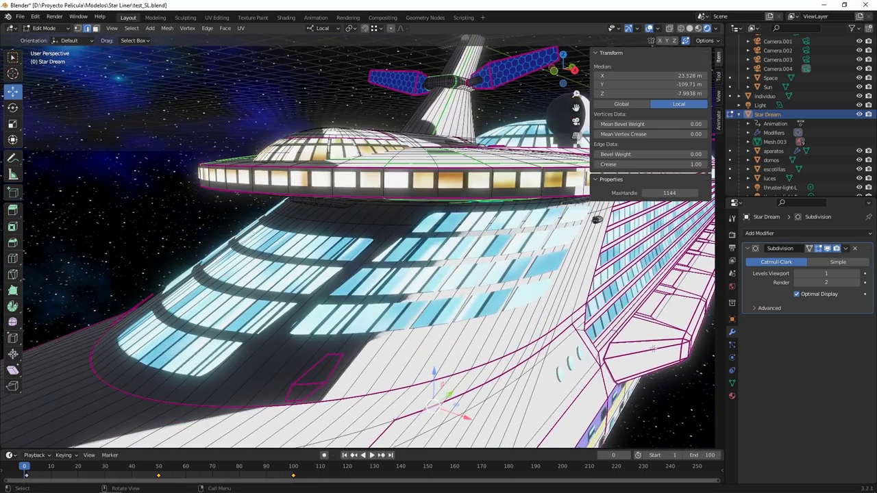
pyautogui.moveTo(654, 350); pyautogui.dragTo(559, 327, button='middle')
pyautogui.keyDown('shift'); pyautogui.click(558, 326); pyautogui.keyUp('shift')
pyautogui.keyDown('shift'); pyautogui.click(558, 328); pyautogui.keyUp('shift')
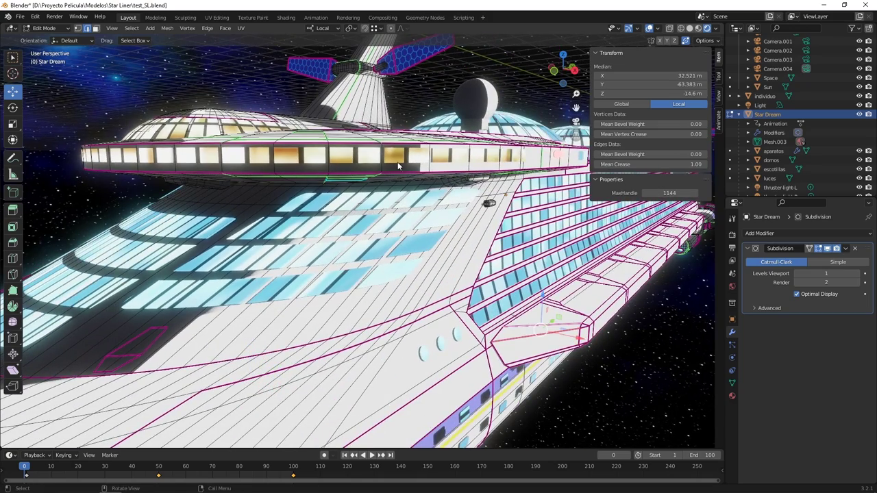
pyautogui.moveTo(385, 170)
pyautogui.mouseDown(button='middle')
pyautogui.moveTo(366, 245)
pyautogui.moveTo(370, 159)
pyautogui.moveTo(365, 213)
pyautogui.mouseUp(button='middle')
# - Clear the Freestyle Edge mark from two deck edges, then return to Object Mode viewing the whole ship
pyautogui.click(366, 213)
pyautogui.rightClick(366, 213)
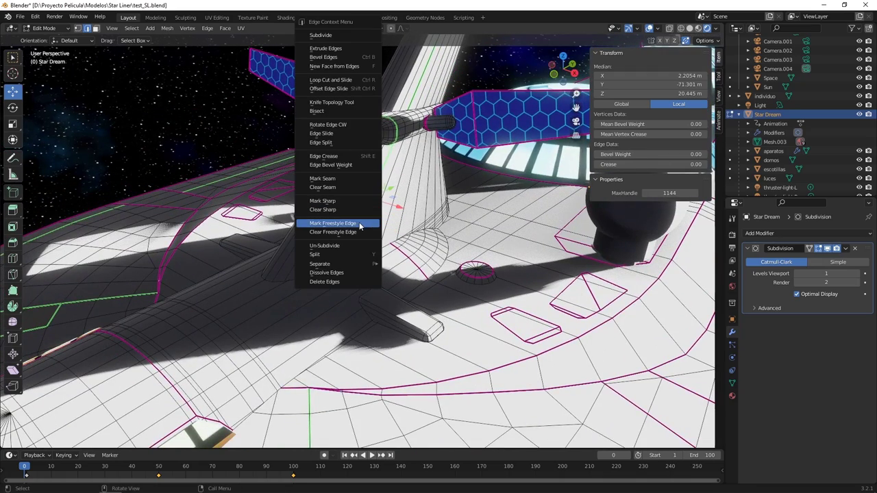
pyautogui.click(358, 232)
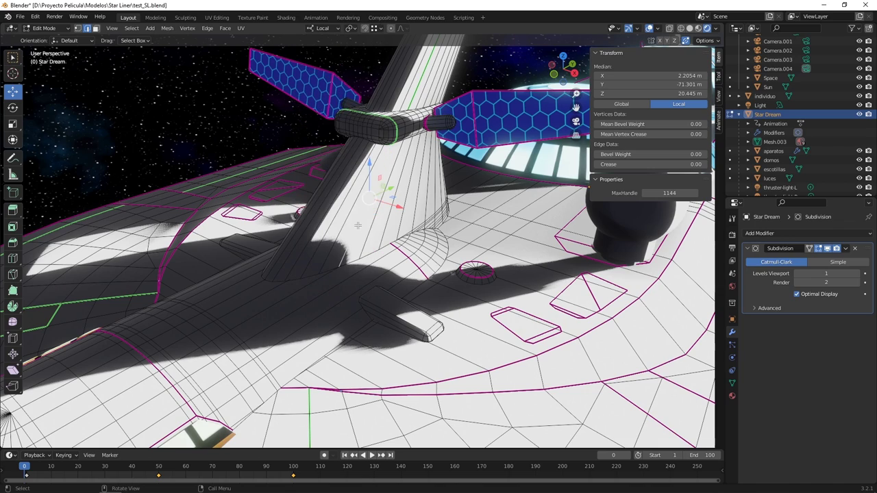
pyautogui.moveTo(358, 225)
pyautogui.mouseDown(button='middle')
pyautogui.moveTo(370, 228)
pyautogui.moveTo(356, 235)
pyautogui.mouseUp(button='middle')
pyautogui.rightClick(357, 236)
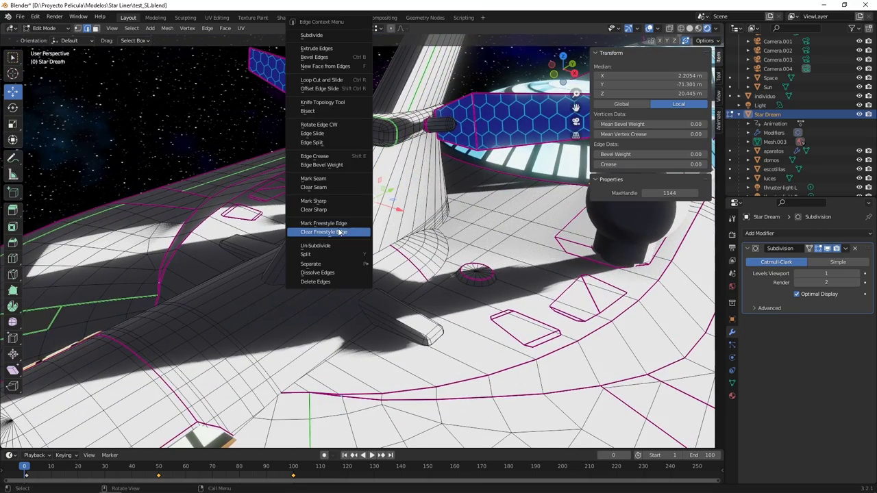
pyautogui.click(341, 233)
pyautogui.press('Tab')
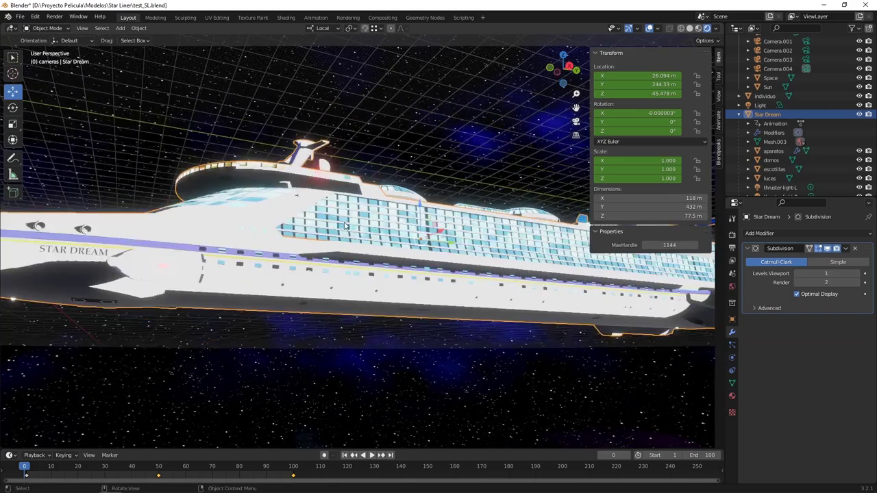
pyautogui.moveTo(346, 220)
pyautogui.mouseDown(button='middle')
pyautogui.moveTo(423, 253)
pyautogui.moveTo(382, 86)
pyautogui.mouseUp(button='middle')
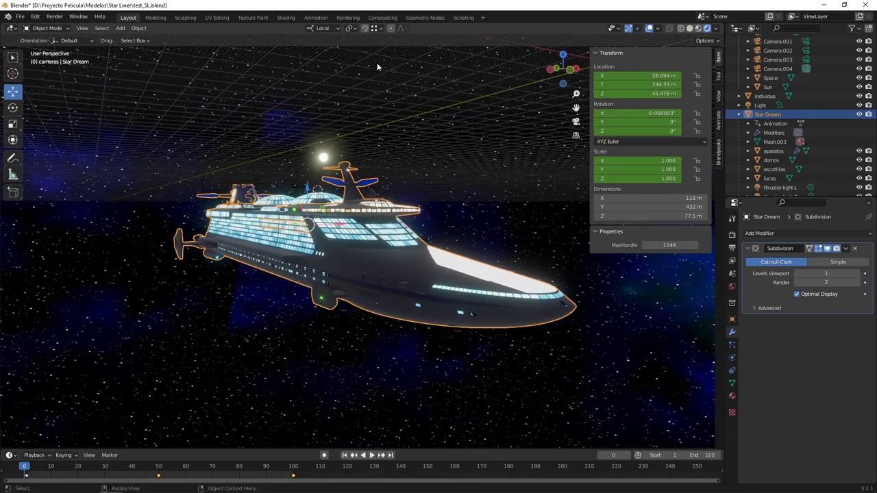
# - Switch to the Shading workspace and zoom in on the ship's side to show the casco nodes
pyautogui.scroll(2, 336, 154)
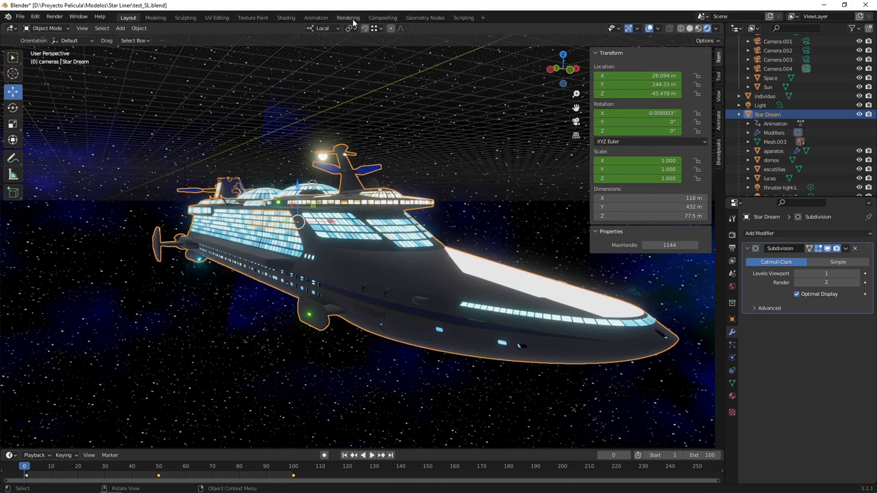
pyautogui.click(286, 17)
pyautogui.moveTo(439, 171)
pyautogui.mouseDown(button='middle')
pyautogui.moveTo(494, 177)
pyautogui.moveTo(471, 178)
pyautogui.mouseUp(button='middle')
pyautogui.scroll(3, 494, 176)
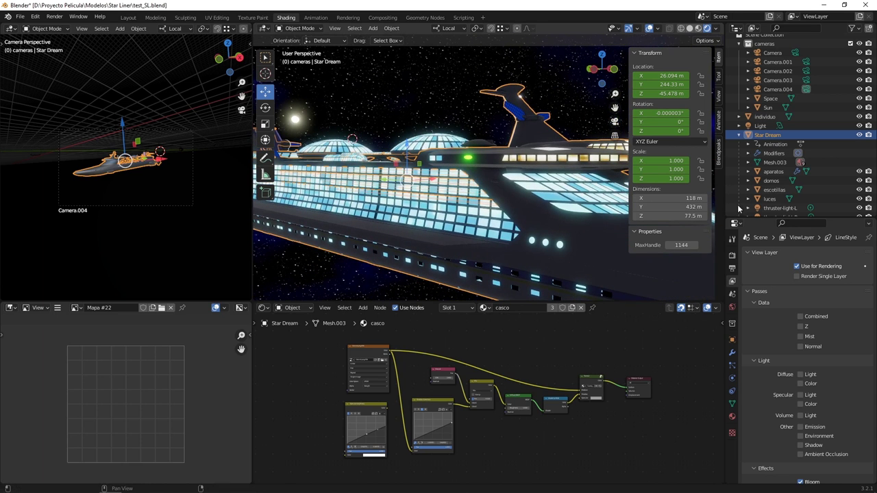
# - Select the ventanas windows object and enlarge the node editor around its day-window image nodes
pyautogui.click(732, 417)
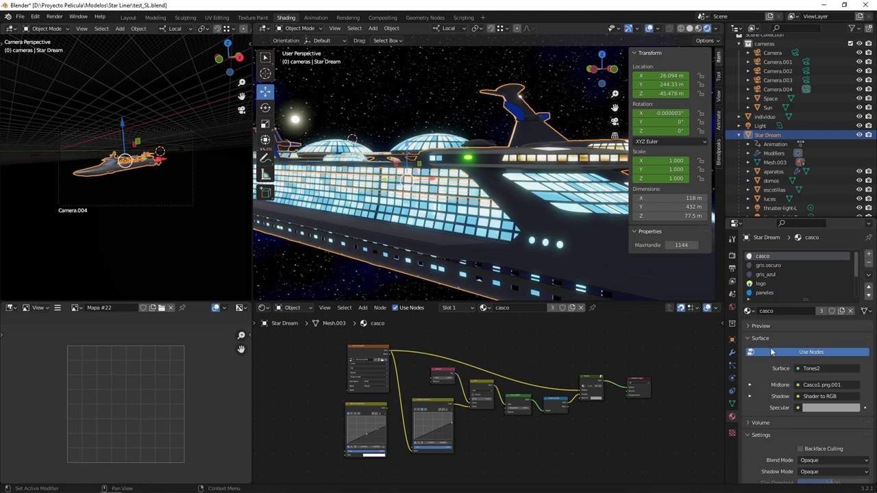
pyautogui.click(452, 203)
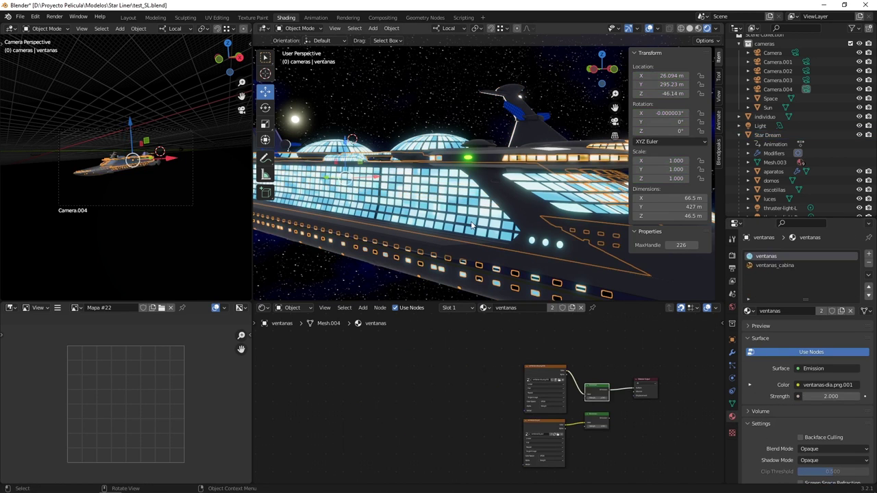
pyautogui.moveTo(569, 345); pyautogui.dragTo(387, 346, button='middle')
pyautogui.scroll(2, 411, 383)
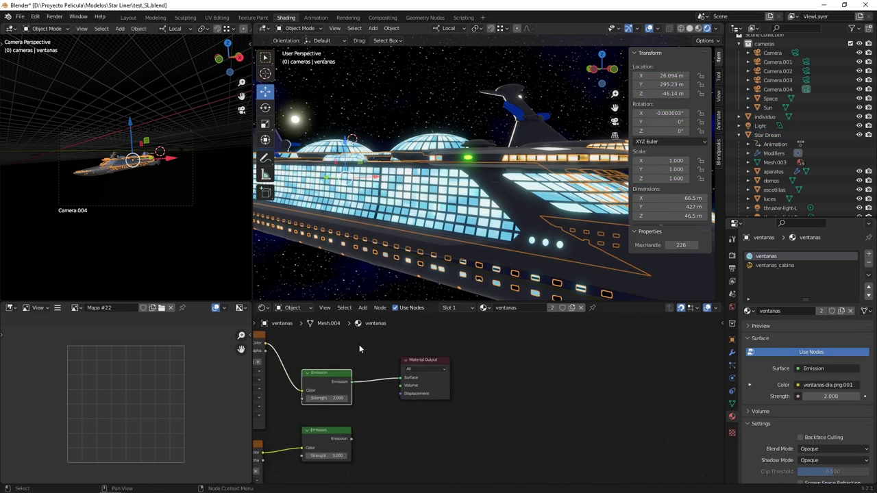
pyautogui.scroll(2, 470, 402)
pyautogui.moveTo(470, 402); pyautogui.dragTo(441, 374, button='middle')
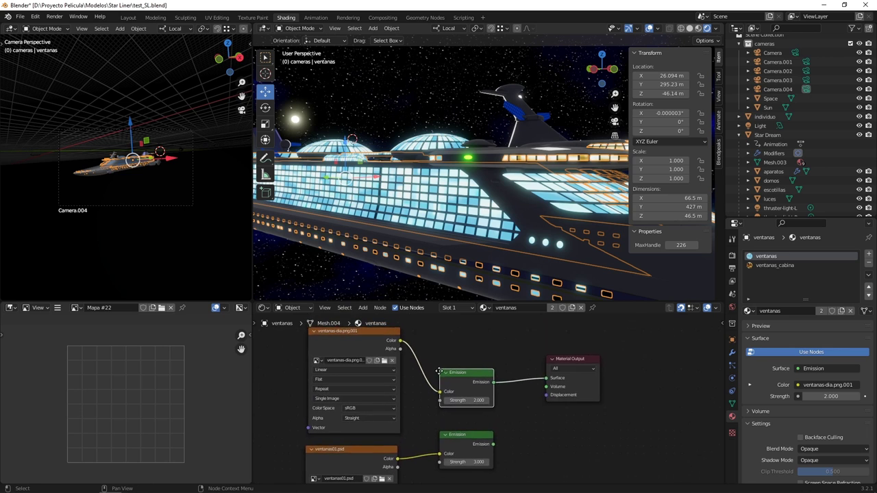
pyautogui.moveTo(498, 303); pyautogui.dragTo(105, 270)
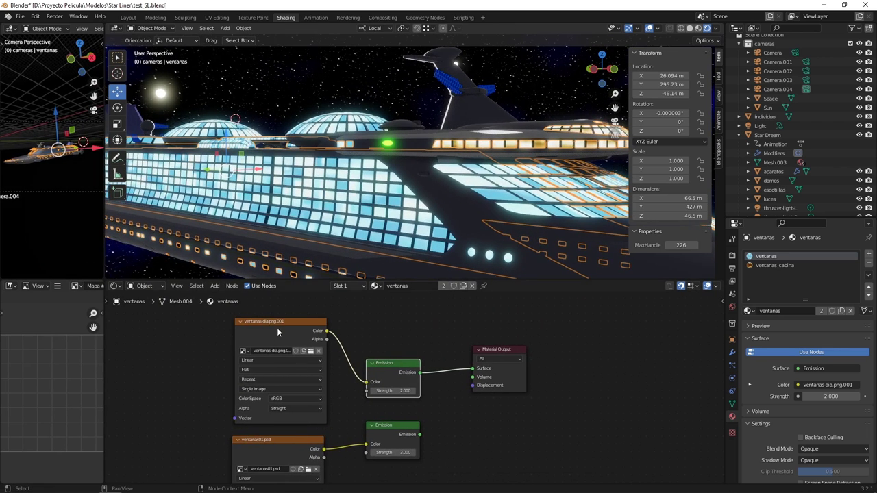
pyautogui.click(270, 321)
pyautogui.moveTo(439, 418); pyautogui.dragTo(458, 373, button='middle')
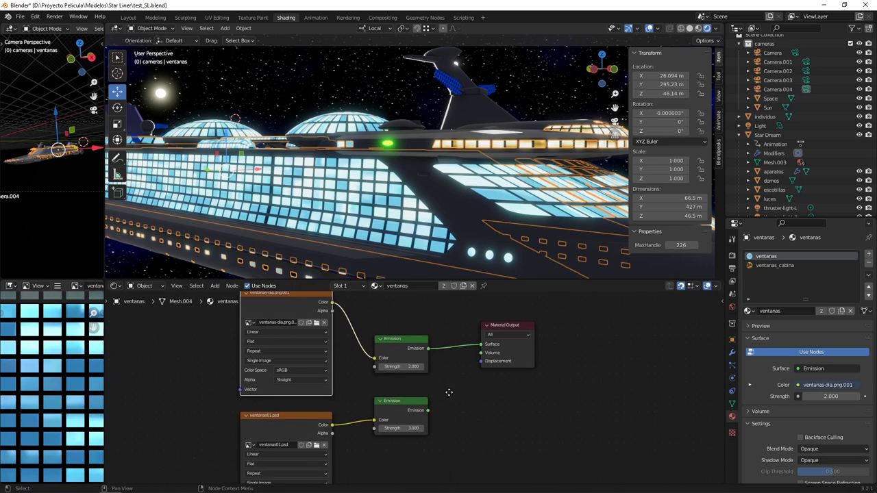
pyautogui.moveTo(339, 379); pyautogui.dragTo(325, 394, button='middle')
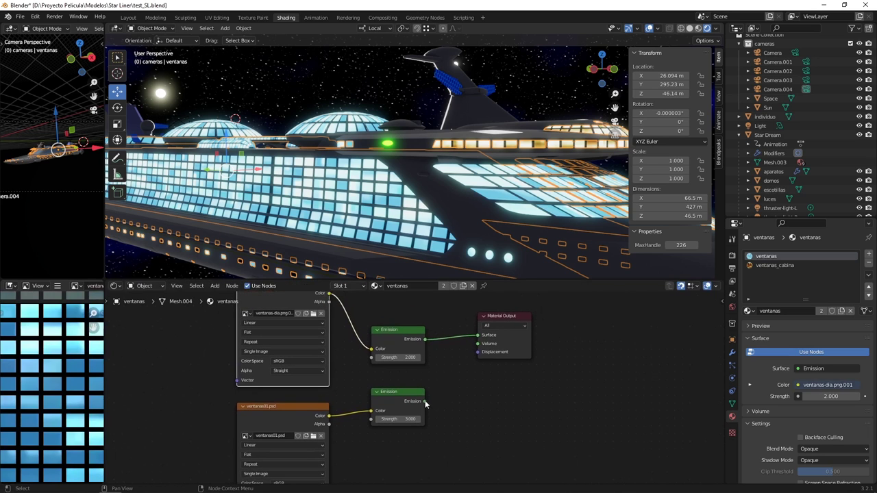
# - Preview the lower Emission on the Material Output Surface, then reconnect the top Emission
pyautogui.moveTo(425, 403); pyautogui.dragTo(478, 335)
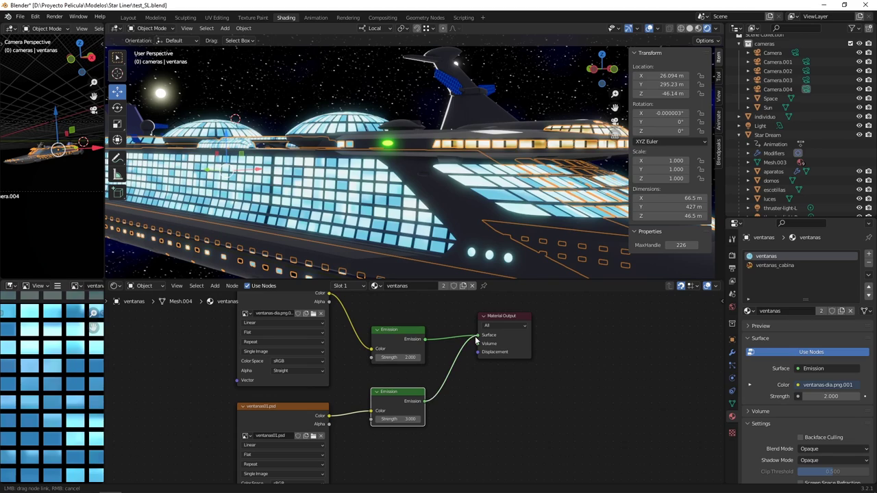
pyautogui.moveTo(319, 221)
pyautogui.mouseDown(button='middle')
pyautogui.moveTo(351, 188)
pyautogui.moveTo(411, 220)
pyautogui.mouseUp(button='middle')
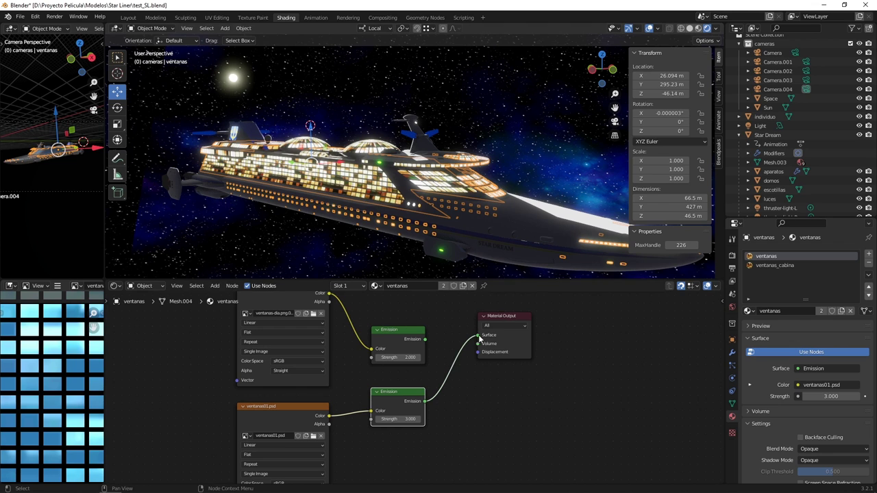
pyautogui.moveTo(424, 339); pyautogui.dragTo(478, 335)
pyautogui.scroll(3, 603, 254)
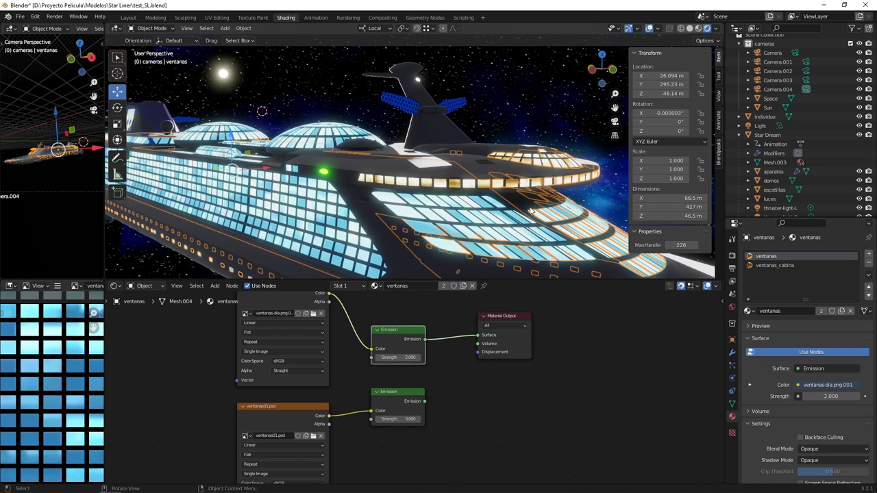
# - Open the ventanas_cabina material slot, then select the Star Dream hull to show its casco nodes
pyautogui.click(775, 265)
pyautogui.moveTo(452, 199)
pyautogui.mouseDown(button='middle')
pyautogui.moveTo(479, 207)
pyautogui.moveTo(465, 192)
pyautogui.moveTo(347, 206)
pyautogui.mouseUp(button='middle')
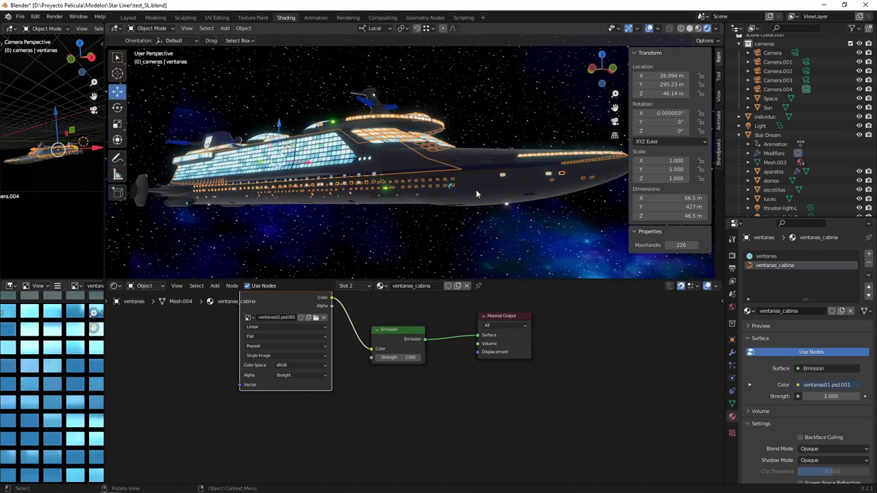
pyautogui.click(476, 190)
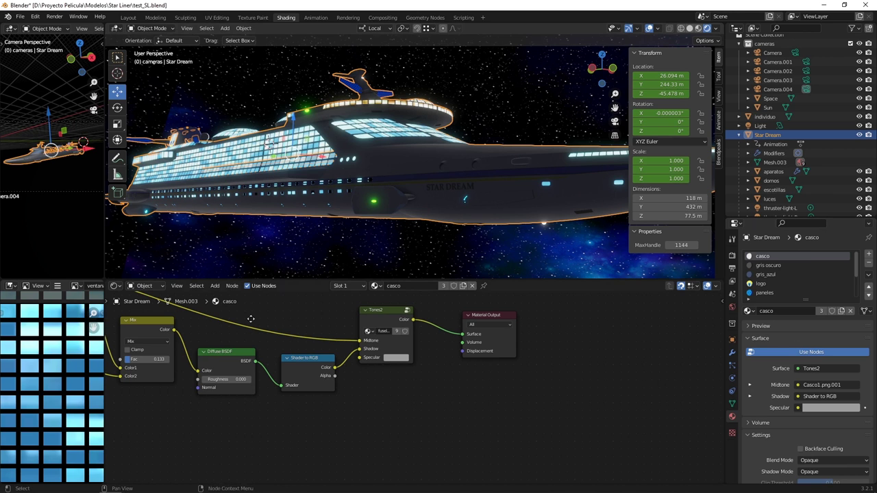
pyautogui.scroll(-3, 249, 321)
pyautogui.moveTo(355, 350); pyautogui.dragTo(402, 332, button='middle')
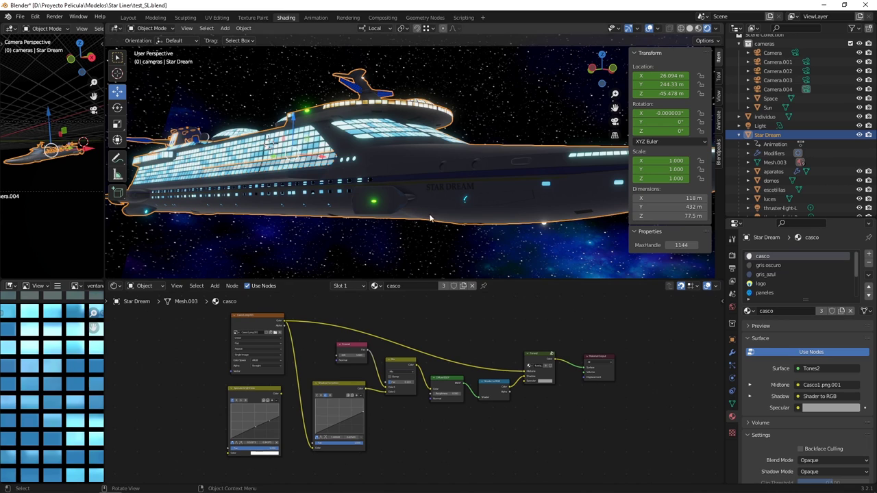
pyautogui.moveTo(430, 218); pyautogui.dragTo(355, 196, button='middle')
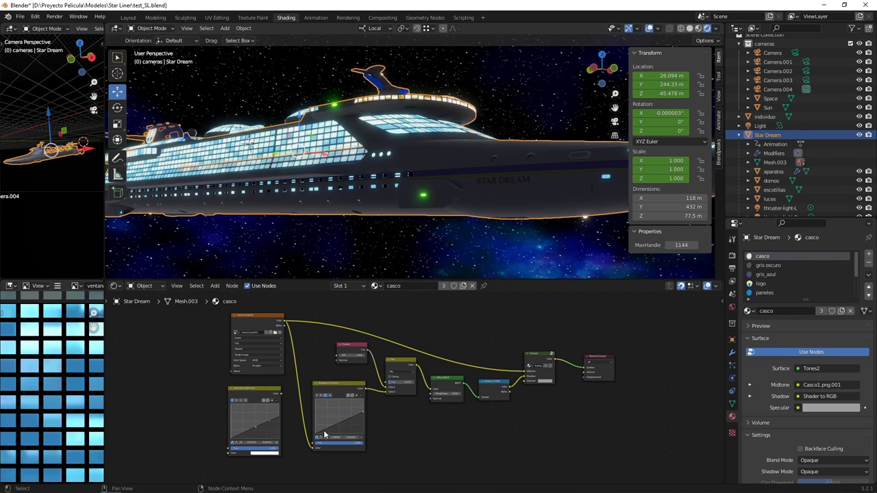
pyautogui.scroll(2, 325, 435)
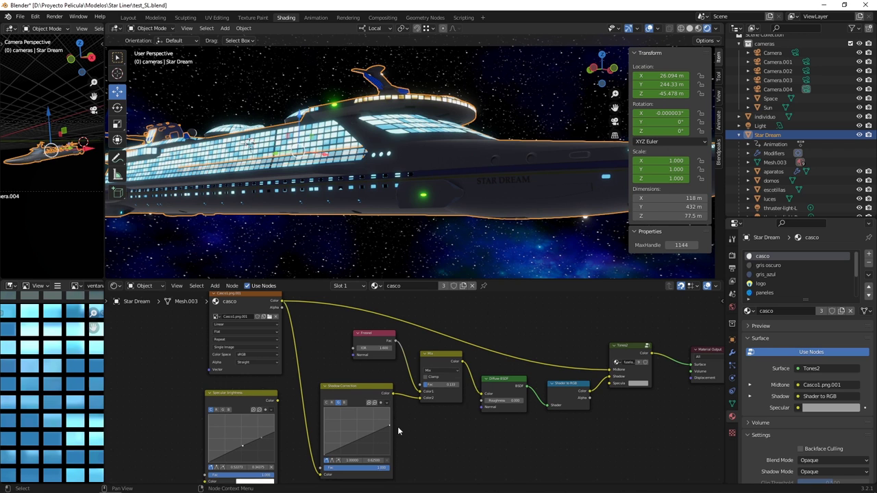
pyautogui.scroll(1, 388, 423)
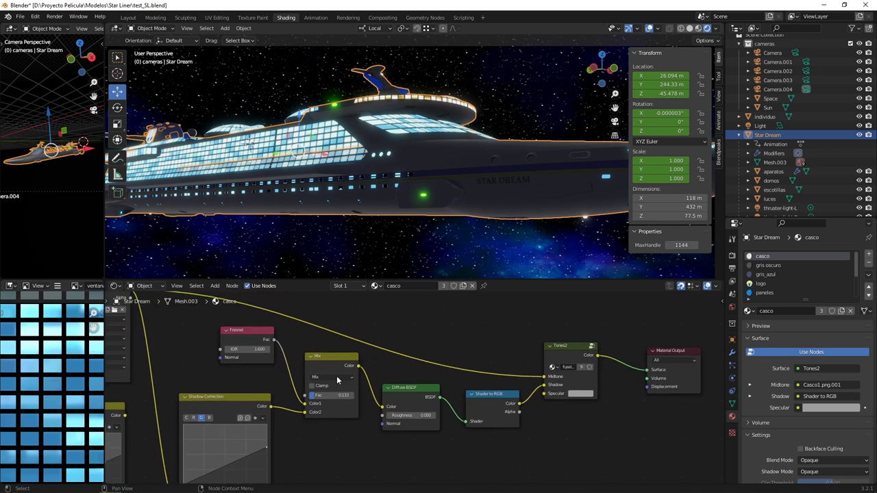
pyautogui.scroll(2, 343, 390)
pyautogui.scroll(1, 298, 361)
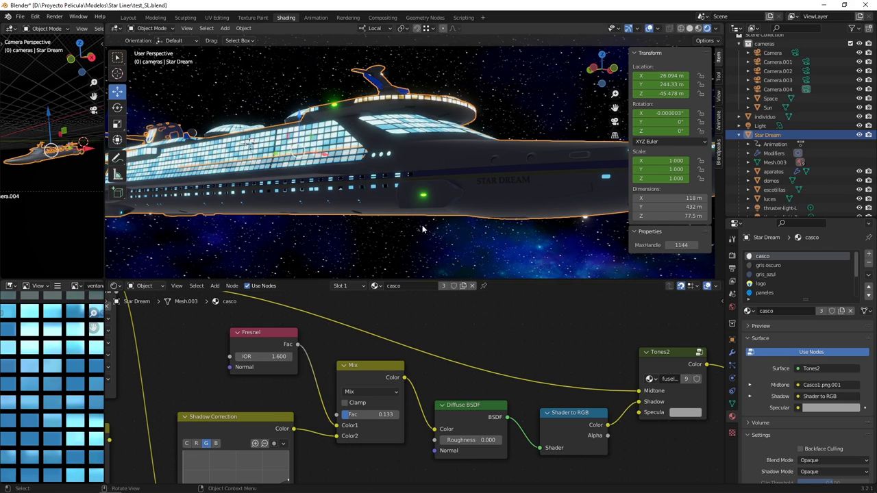
pyautogui.moveTo(422, 230); pyautogui.dragTo(421, 210, button='middle')
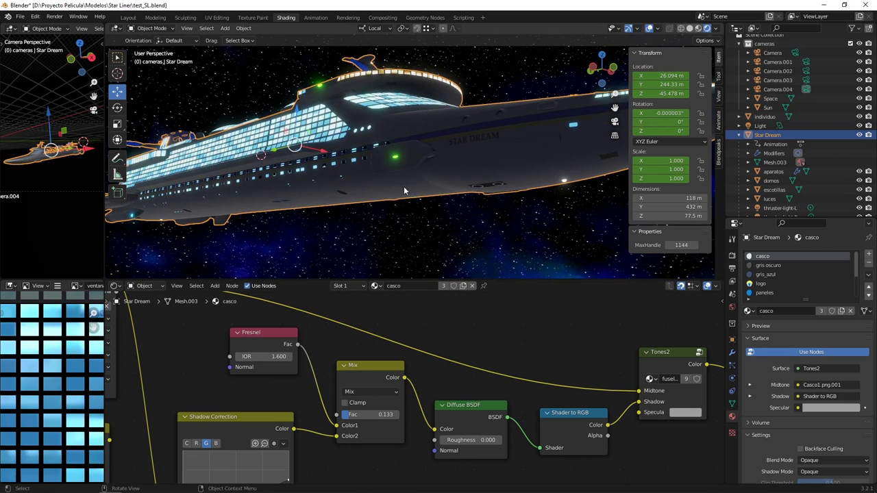
pyautogui.moveTo(304, 207); pyautogui.dragTo(370, 206, button='middle')
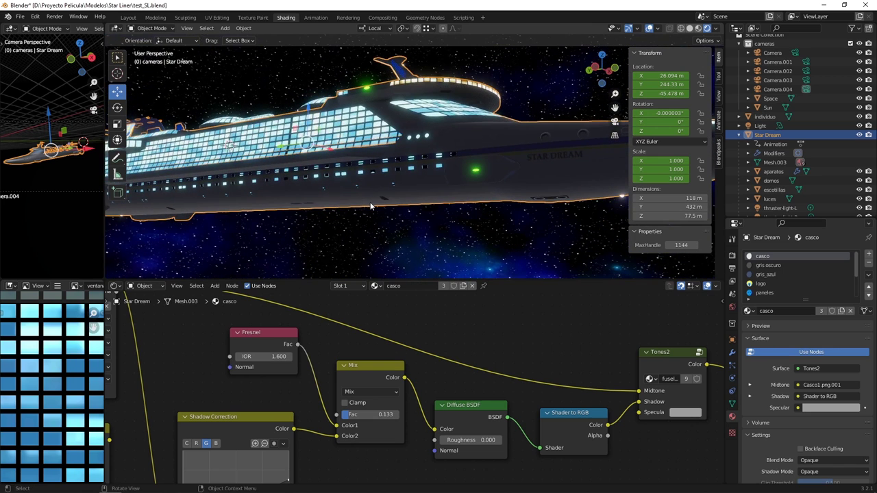
pyautogui.moveTo(370, 206); pyautogui.dragTo(370, 201, button='middle')
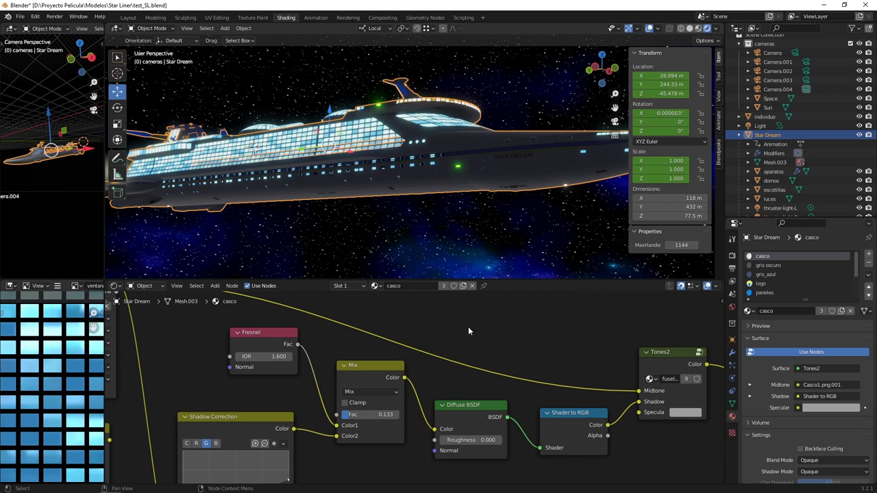
pyautogui.moveTo(468, 327); pyautogui.dragTo(335, 333, button='middle')
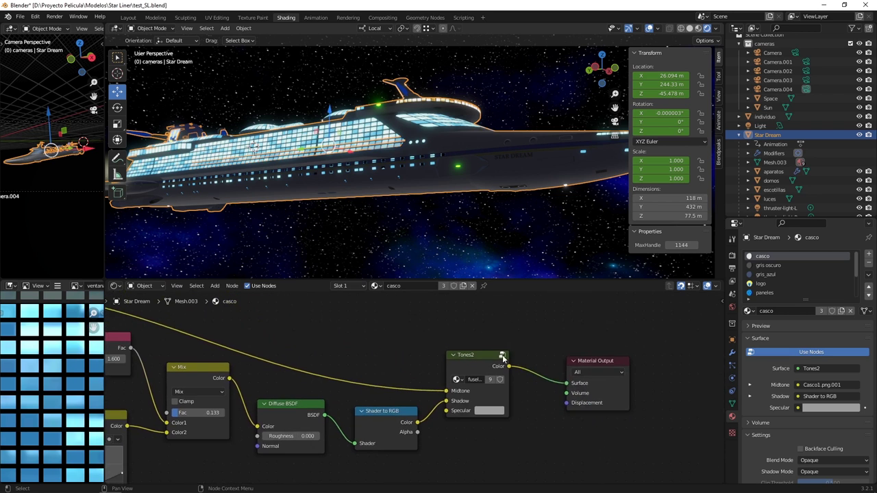
# - Enter the Tones2 toon node group and zoom around its nodes
pyautogui.click(500, 356)
pyautogui.scroll(3, 390, 332)
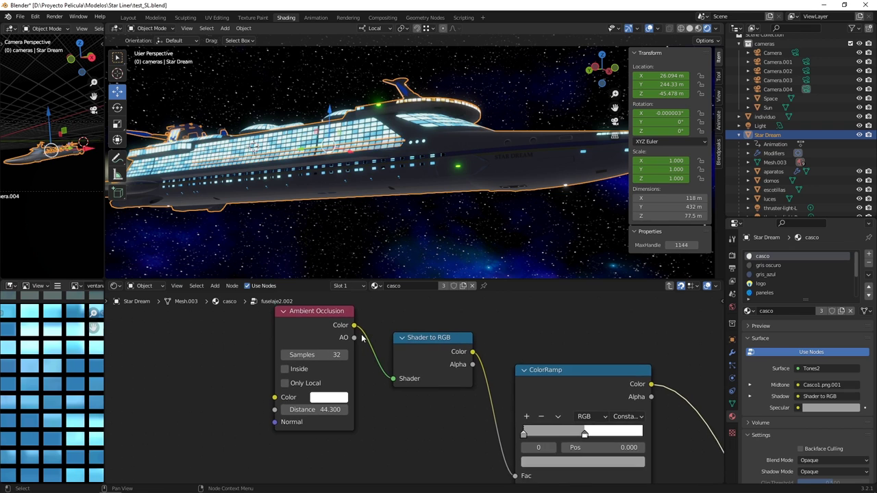
pyautogui.scroll(-2, 362, 337)
pyautogui.scroll(-2, 362, 337)
pyautogui.scroll(-2, 504, 355)
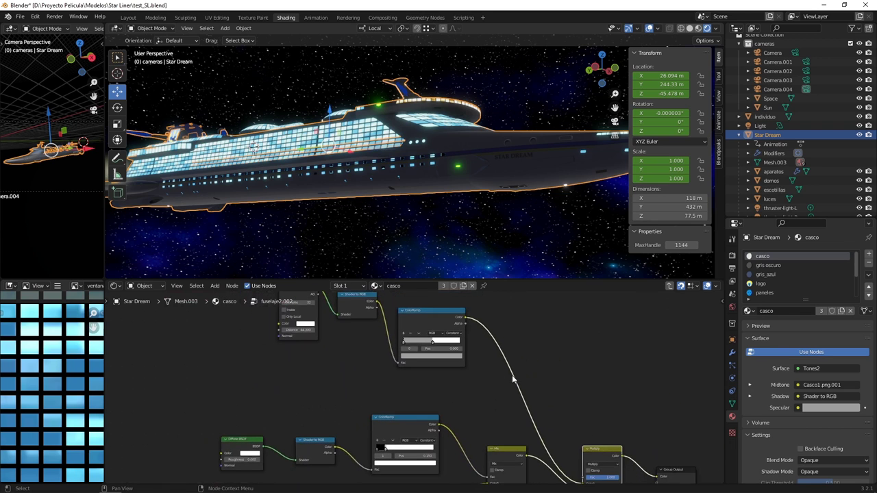
# - Select thruster-light-R to show its cyan, 50000 W point light settings
pyautogui.moveTo(445, 214)
pyautogui.mouseDown(button='middle')
pyautogui.moveTo(397, 186)
pyautogui.moveTo(433, 189)
pyautogui.mouseUp(button='middle')
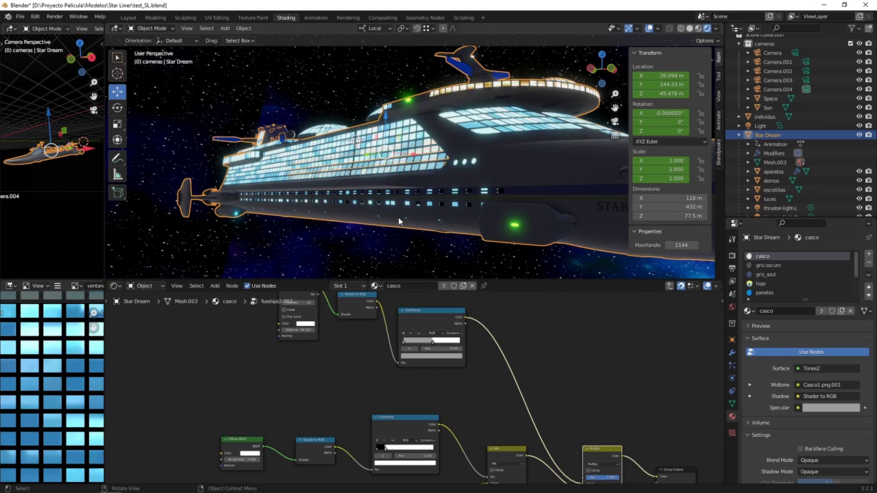
pyautogui.moveTo(466, 204); pyautogui.dragTo(542, 194, button='middle')
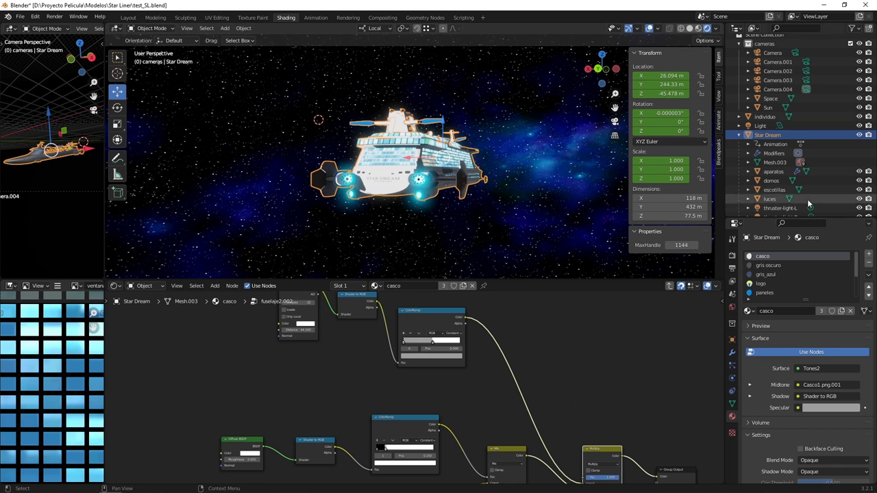
pyautogui.click(420, 183)
pyautogui.scroll(5, 430, 220)
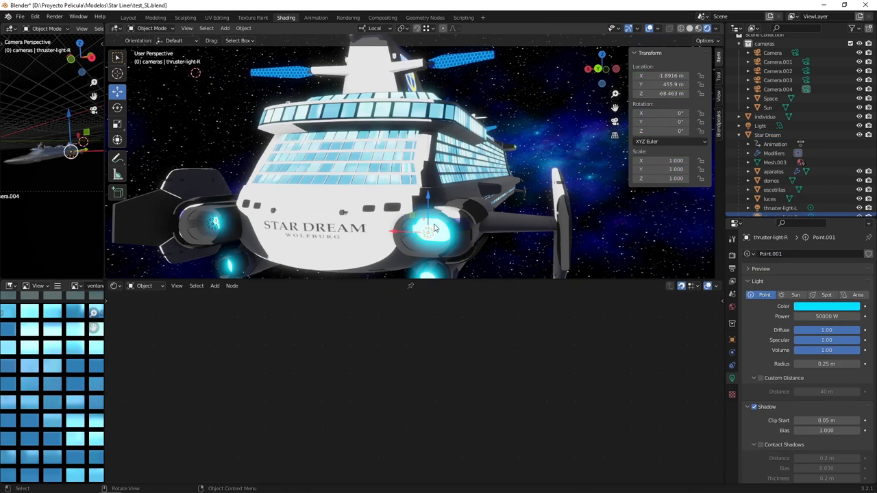
# - Check the luces exhaust material's cyan emission at strength 50, then view the 1920×1080, 12 fps output settings
pyautogui.click(436, 231)
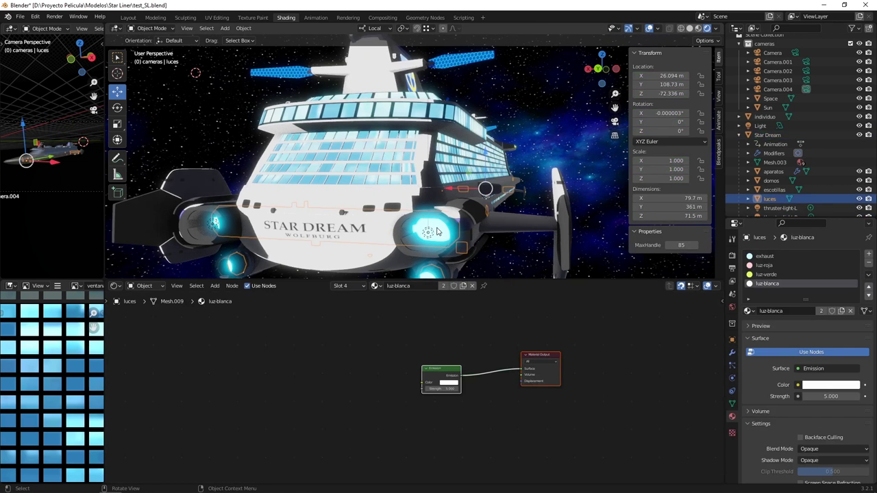
pyautogui.click(765, 256)
pyautogui.scroll(5, 417, 247)
pyautogui.scroll(-3, 416, 250)
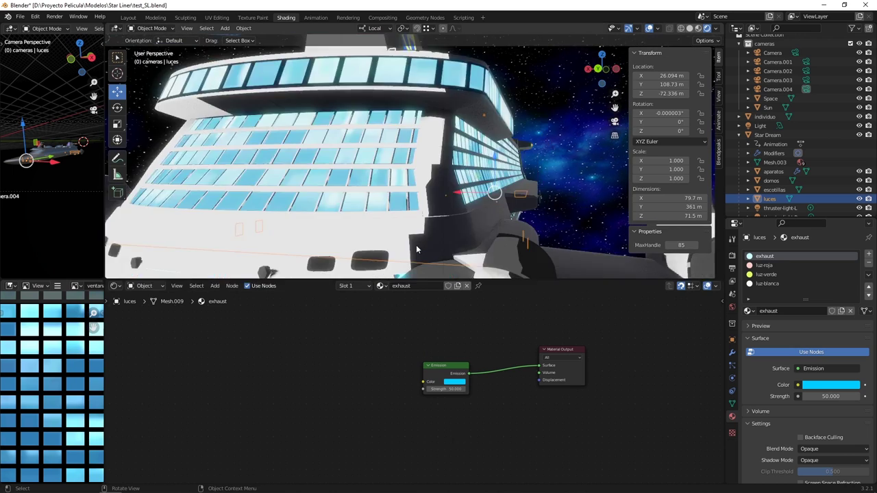
pyautogui.scroll(-4, 417, 250)
pyautogui.scroll(2, 422, 240)
pyautogui.scroll(3, 425, 234)
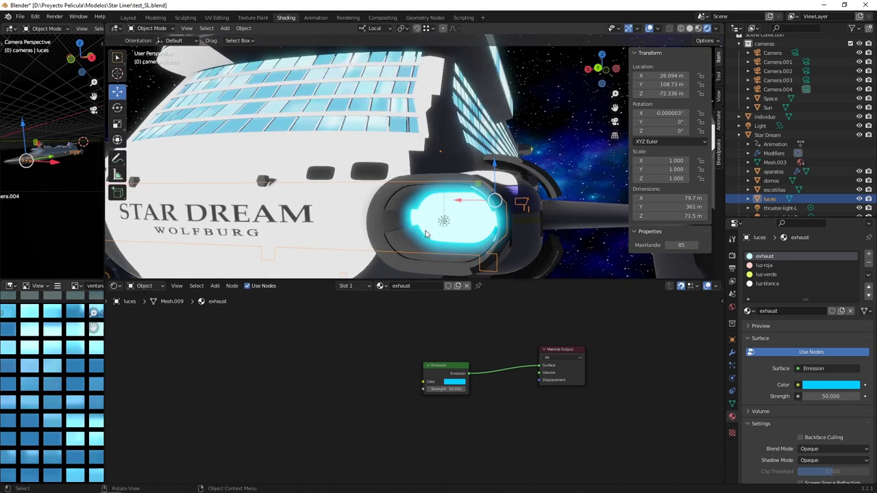
pyautogui.click(733, 269)
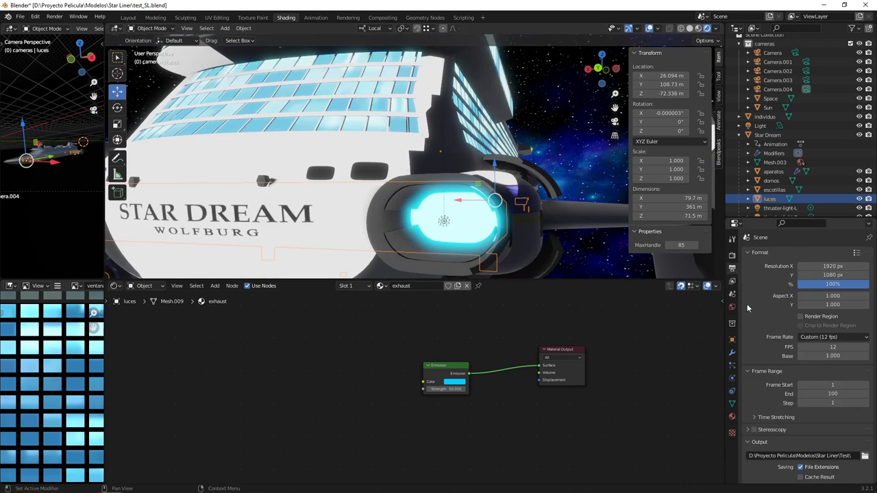
# - Turn Eevee Bloom off and back on to compare the thruster glow
pyautogui.click(732, 256)
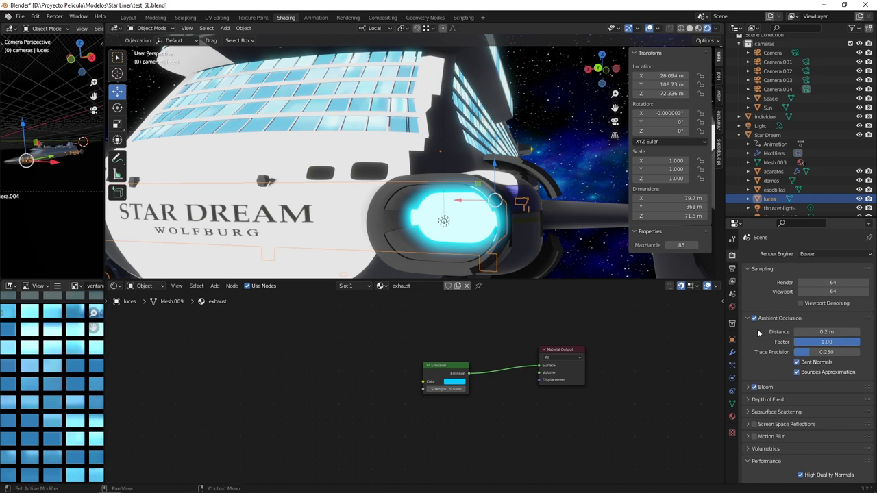
pyautogui.click(754, 387)
pyautogui.click(754, 387)
pyautogui.scroll(-5, 438, 251)
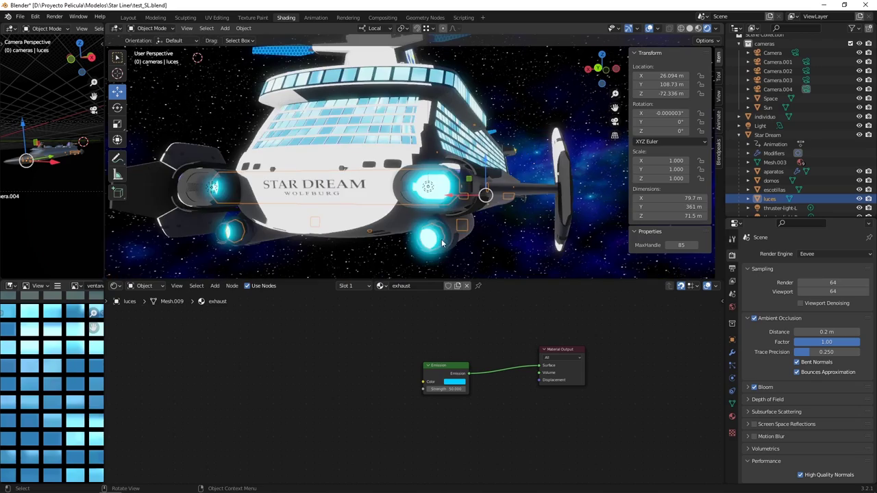
# - Orbit along the hull to review the glow, then switch to the Modeling workspace
pyautogui.moveTo(443, 217)
pyautogui.mouseDown(button='middle')
pyautogui.moveTo(338, 213)
pyautogui.moveTo(477, 137)
pyautogui.mouseUp(button='middle')
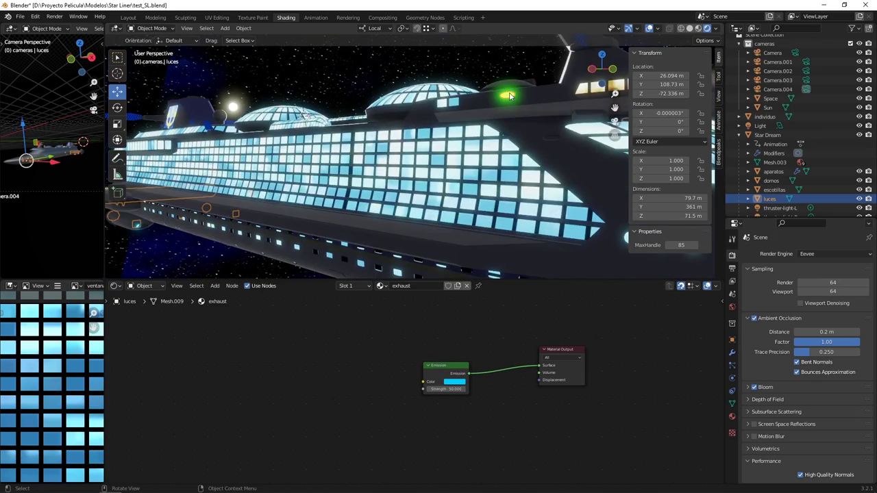
pyautogui.moveTo(504, 98)
pyautogui.mouseDown(button='middle')
pyautogui.moveTo(483, 148)
pyautogui.moveTo(464, 141)
pyautogui.moveTo(361, 157)
pyautogui.moveTo(371, 137)
pyautogui.mouseUp(button='middle')
pyautogui.scroll(-3, 373, 140)
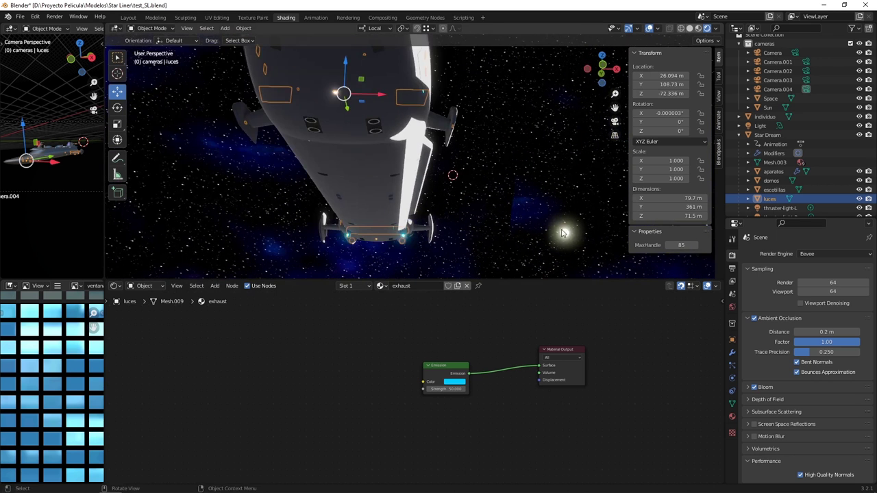
pyautogui.moveTo(568, 238)
pyautogui.mouseDown(button='middle')
pyautogui.moveTo(442, 222)
pyautogui.moveTo(459, 209)
pyautogui.moveTo(398, 203)
pyautogui.moveTo(434, 213)
pyautogui.moveTo(435, 231)
pyautogui.moveTo(450, 199)
pyautogui.moveTo(381, 212)
pyautogui.moveTo(438, 212)
pyautogui.moveTo(439, 224)
pyautogui.moveTo(459, 222)
pyautogui.mouseUp(button='middle')
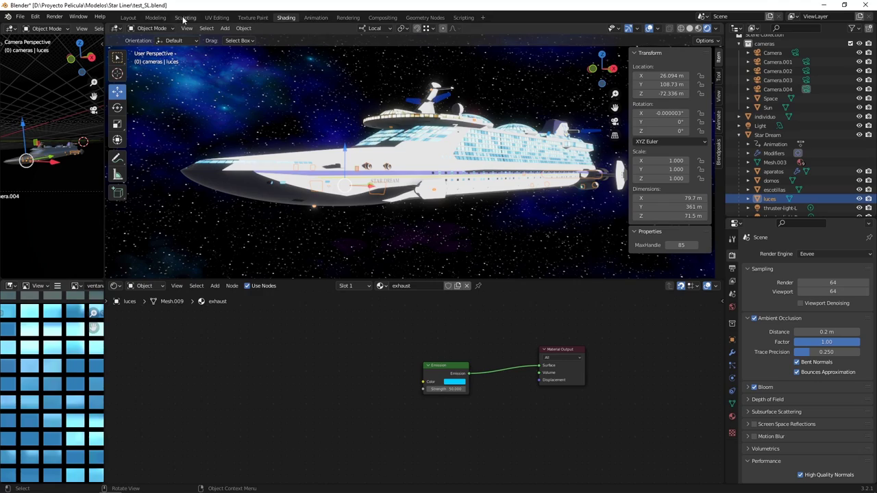
pyautogui.click(163, 18)
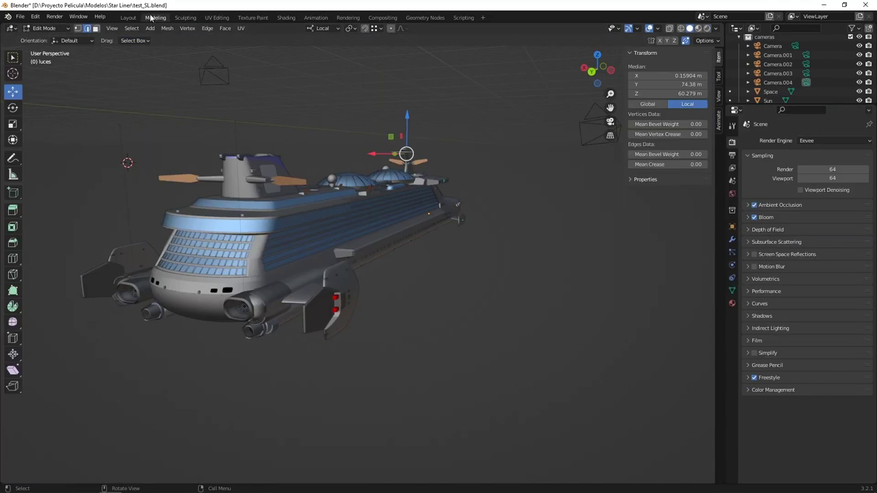
# - Switch to the Layout workspace and orbit and zoom to a side-on view of the Star Dream
pyautogui.click(128, 18)
pyautogui.moveTo(329, 233)
pyautogui.mouseDown(button='middle')
pyautogui.moveTo(459, 287)
pyautogui.moveTo(411, 248)
pyautogui.mouseUp(button='middle')
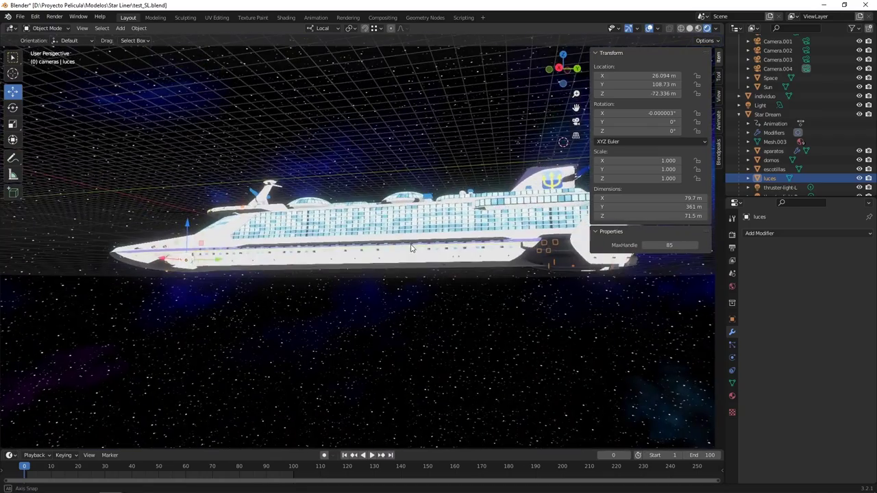
pyautogui.scroll(2, 411, 251)
pyautogui.moveTo(376, 249)
pyautogui.mouseDown(button='middle')
pyautogui.moveTo(307, 256)
pyautogui.moveTo(350, 237)
pyautogui.mouseUp(button='middle')
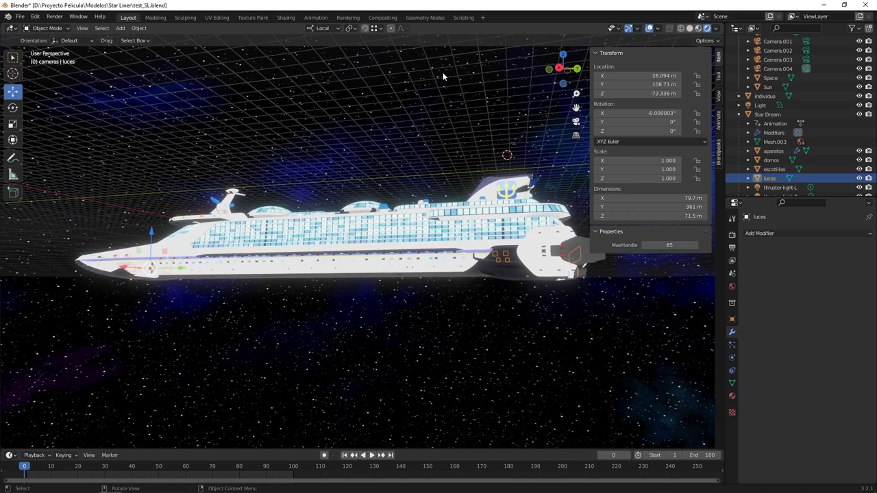